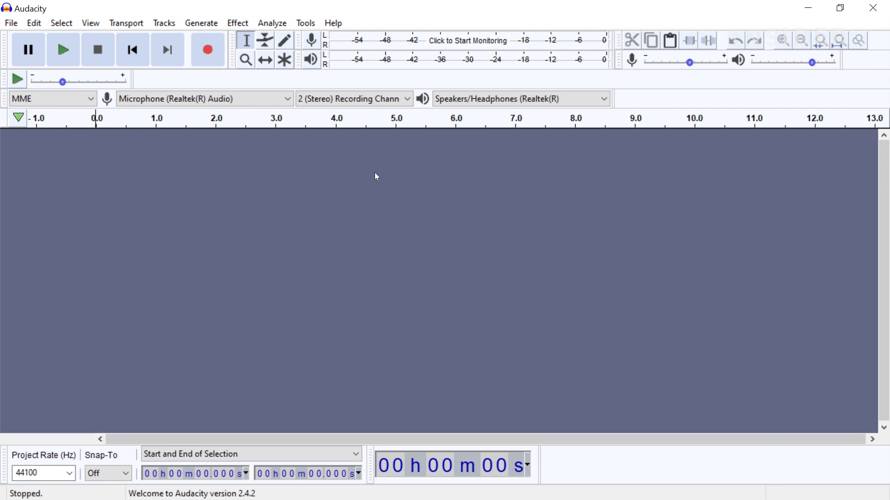
- Save the empty project in the Audacity folder under the name "New Example"
click(12, 23)
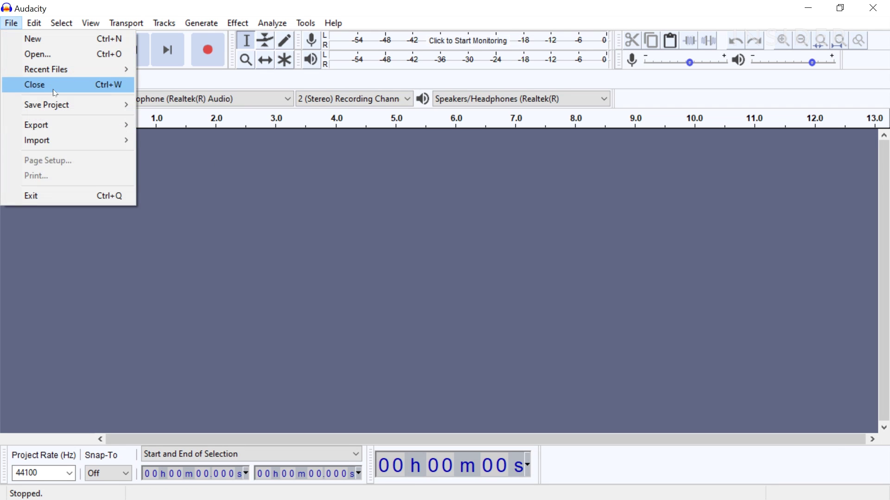
mouse_move(60, 105)
click(195, 119)
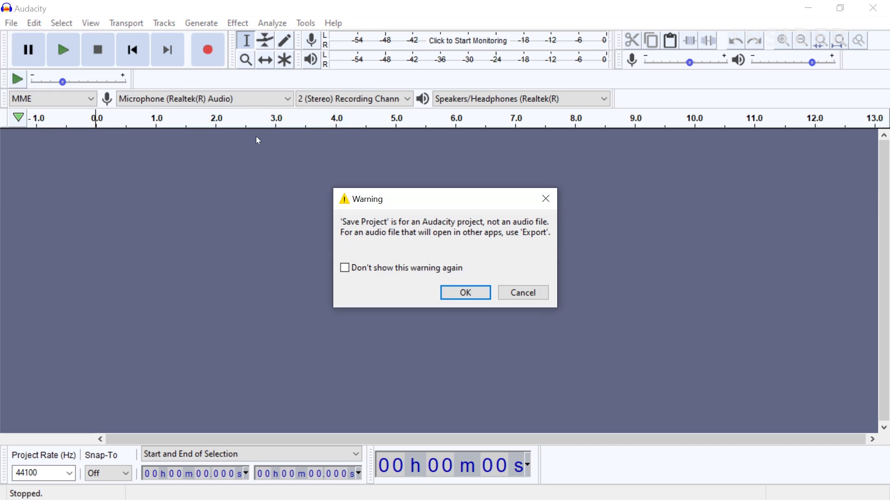
click(465, 292)
text(New Exam)
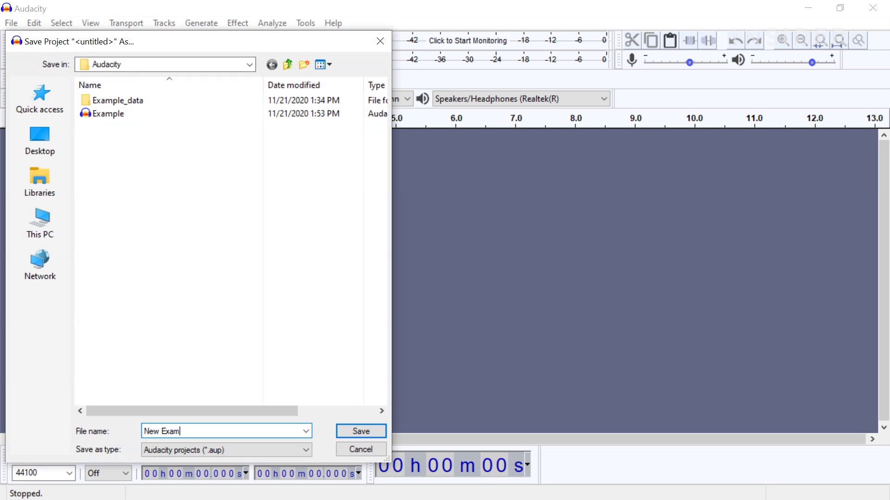
text(ple)
key(Return)
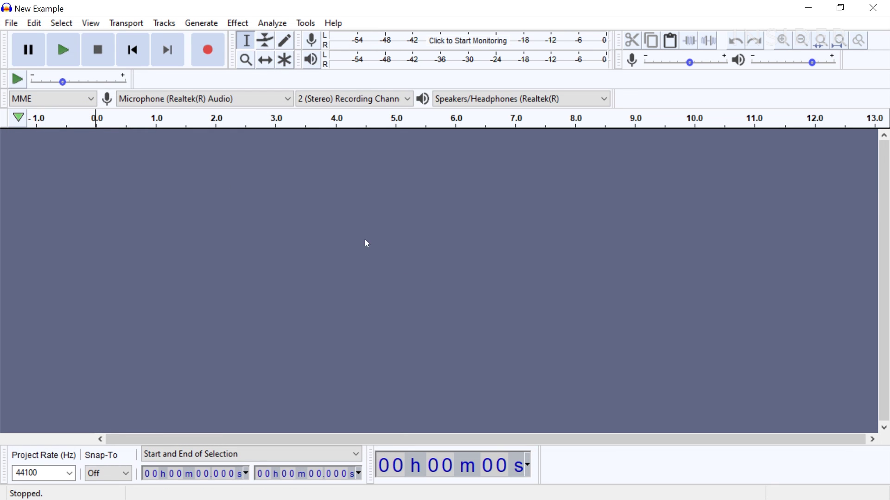
- Open the existing "Example" project from the Audacity folder
click(11, 23)
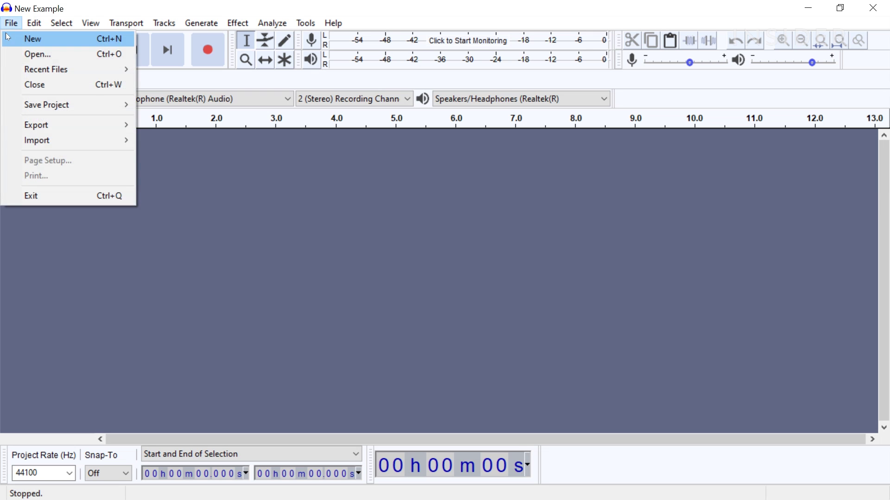
click(35, 54)
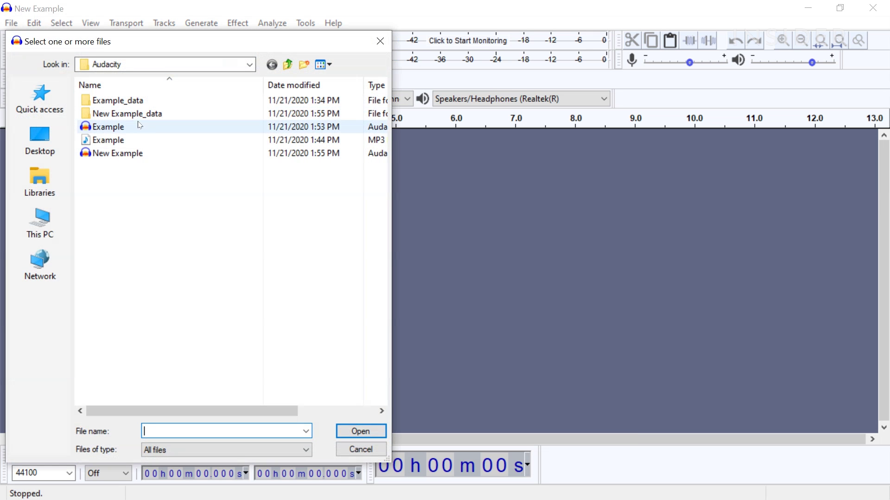
double_click(139, 126)
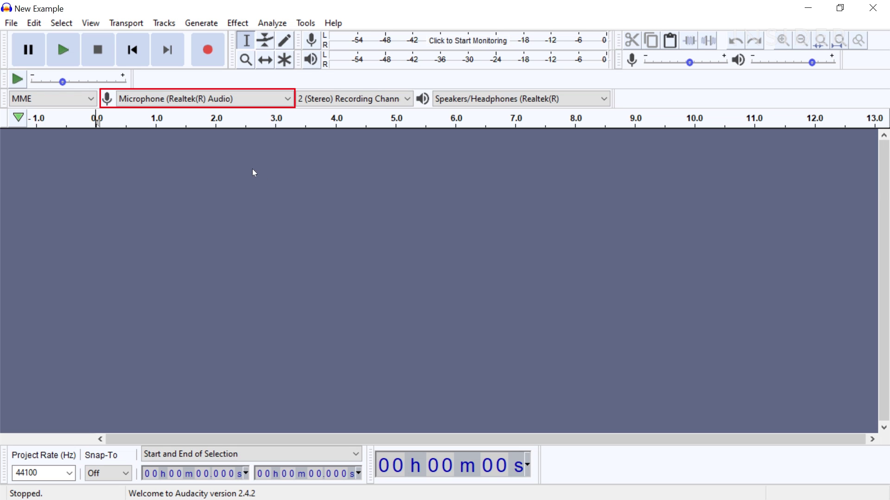
- Set the recording device to Microphone (Samson C01U) and the recording channels to 1 (Mono)
click(241, 100)
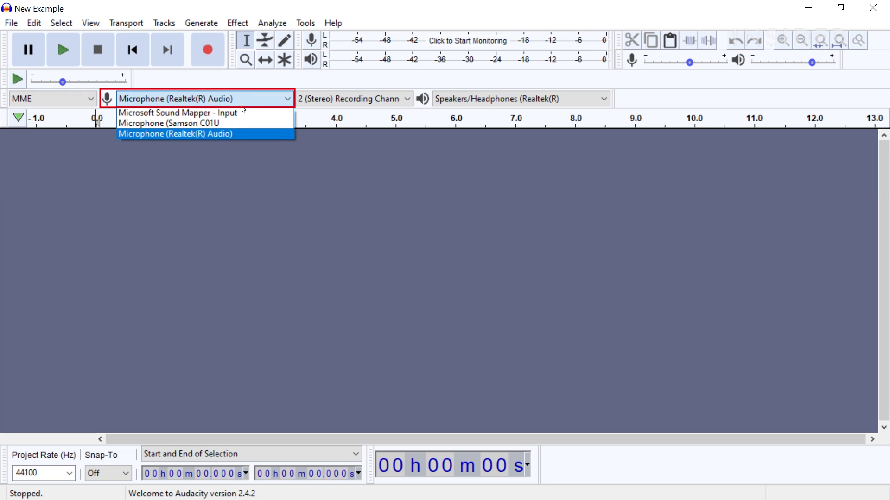
click(241, 119)
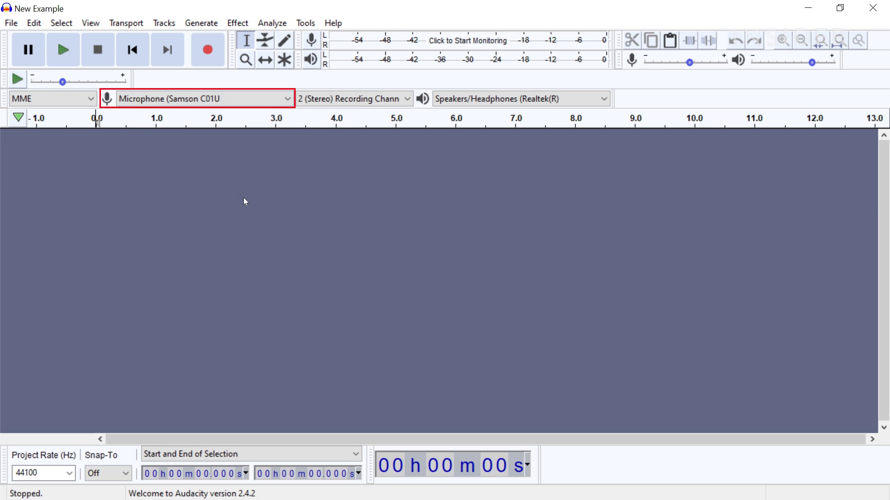
click(372, 100)
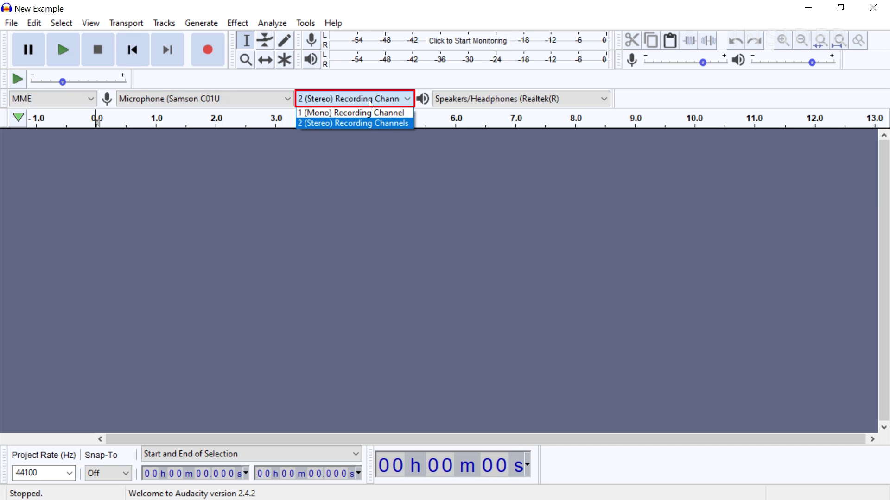
click(361, 113)
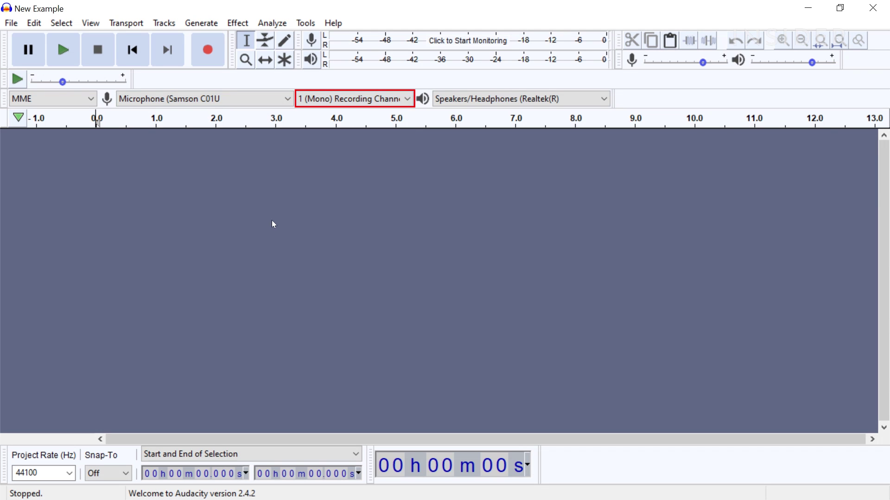
- Set the project rate to 44100 Hz and the playback device to Speakers/Headphones (Realtek(R))
click(70, 477)
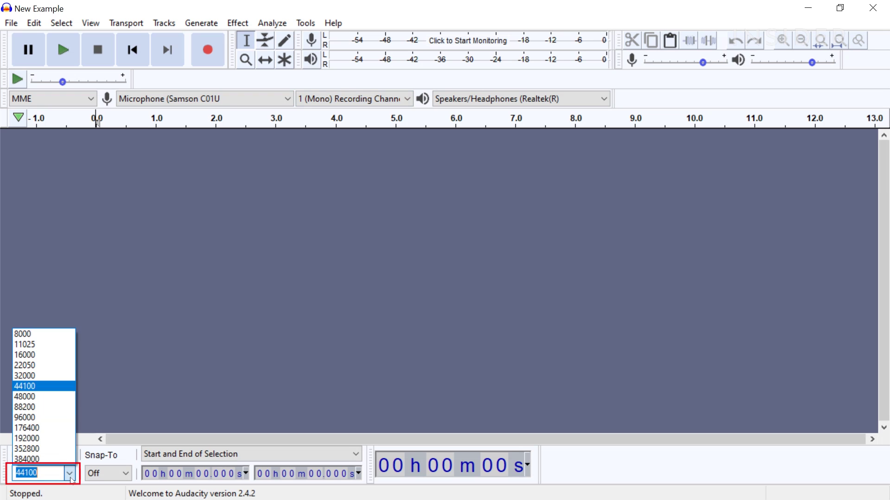
click(71, 384)
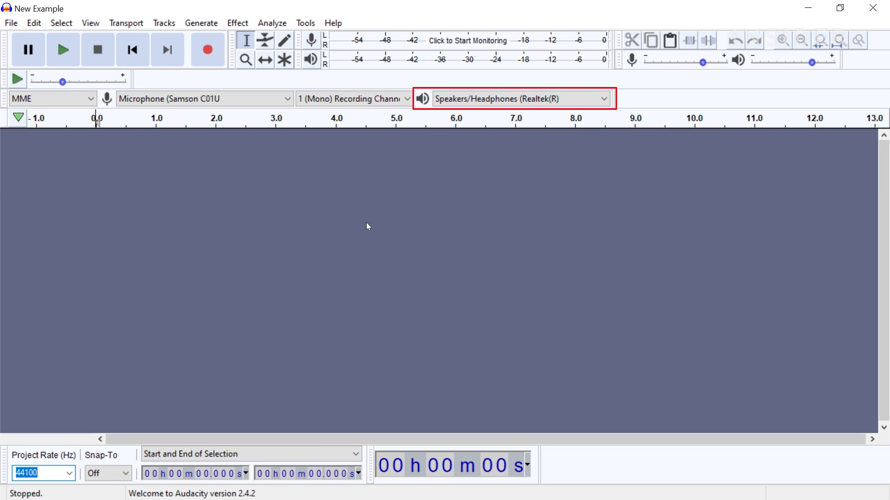
click(556, 99)
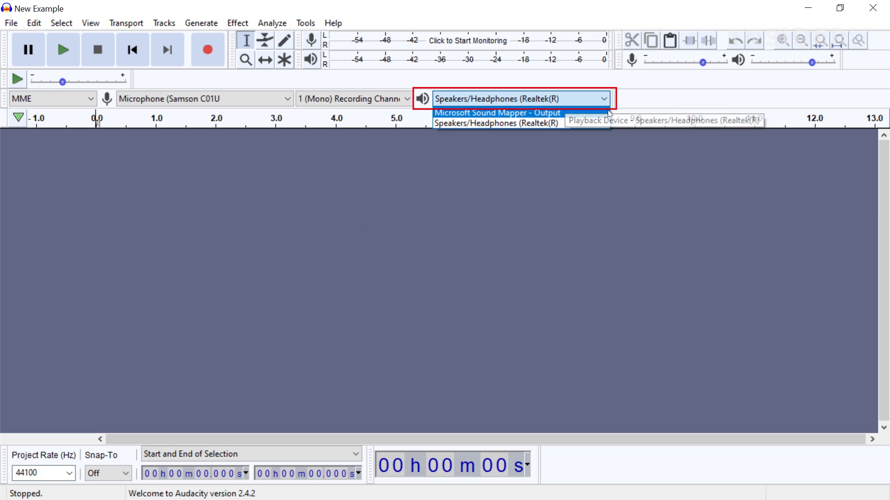
click(556, 123)
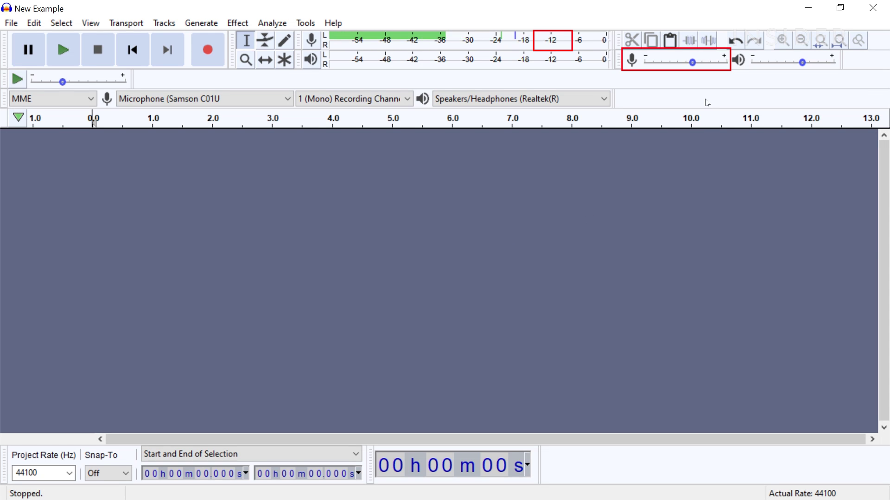
- Lower the recording volume to about 0.55 and reduce the playback volume slightly
drag(693, 62, 690, 68)
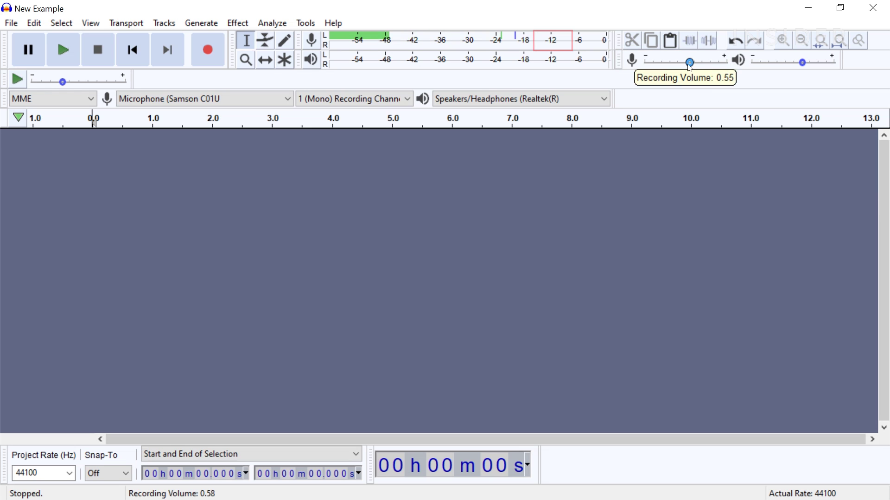
mouse_move(804, 65)
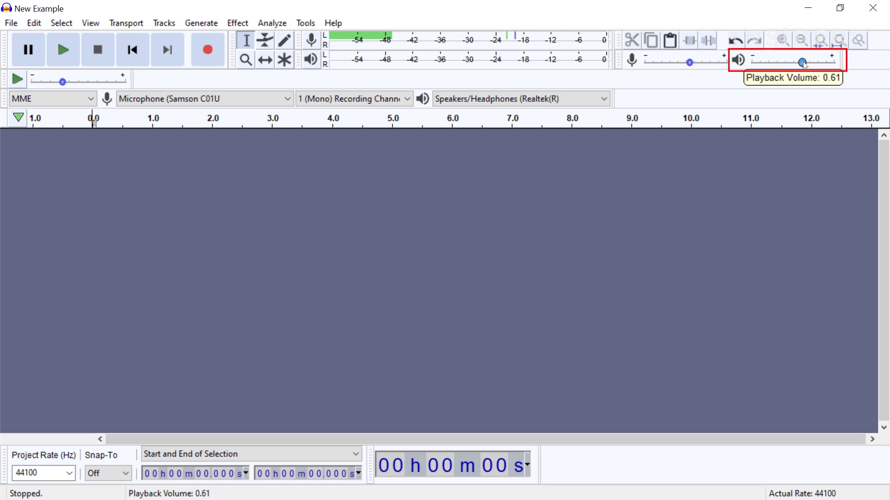
drag(804, 65, 803, 65)
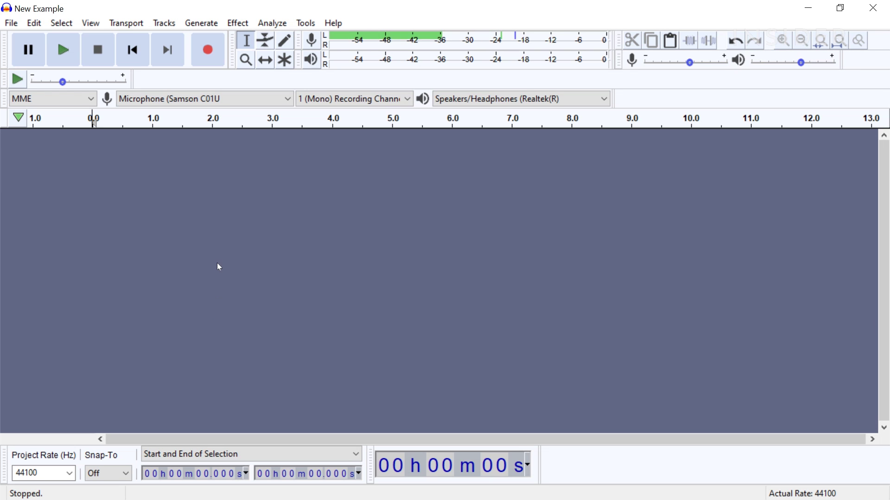
- Record a short audio take, pausing and resuming it once before stopping the recording
click(208, 50)
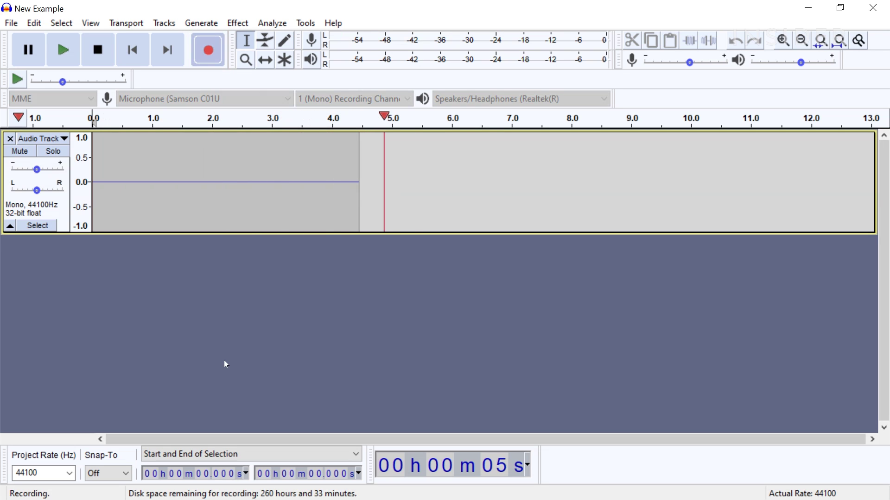
click(29, 51)
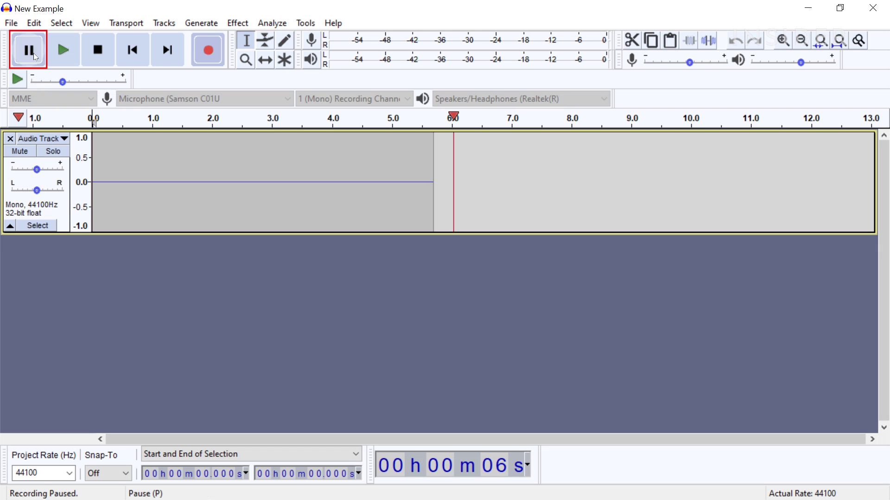
click(34, 53)
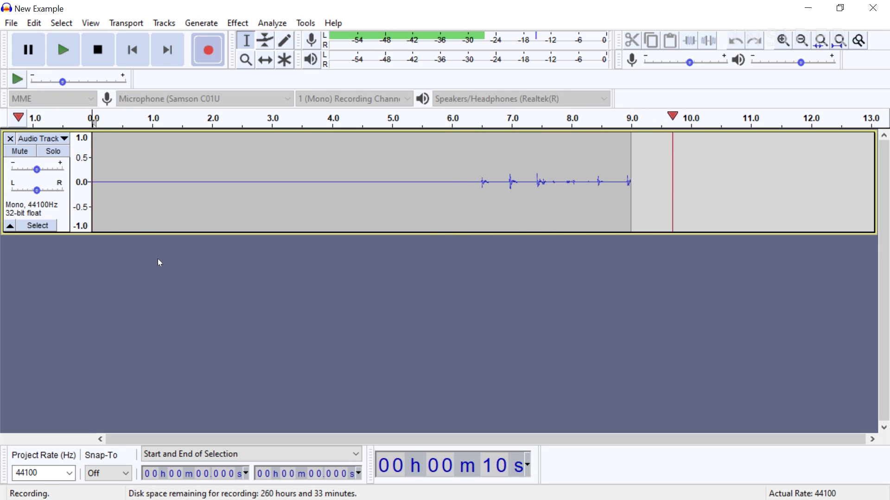
key(space)
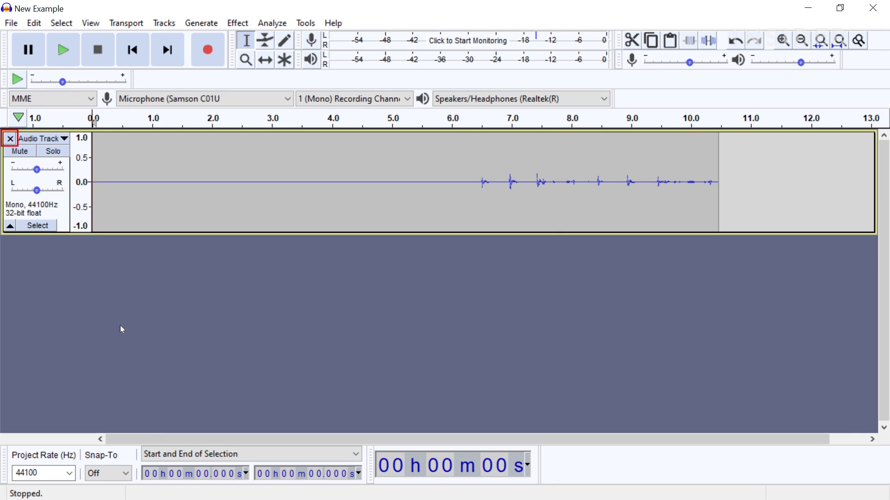
- Delete the recorded audio track and add a new empty mono track to the project
click(10, 138)
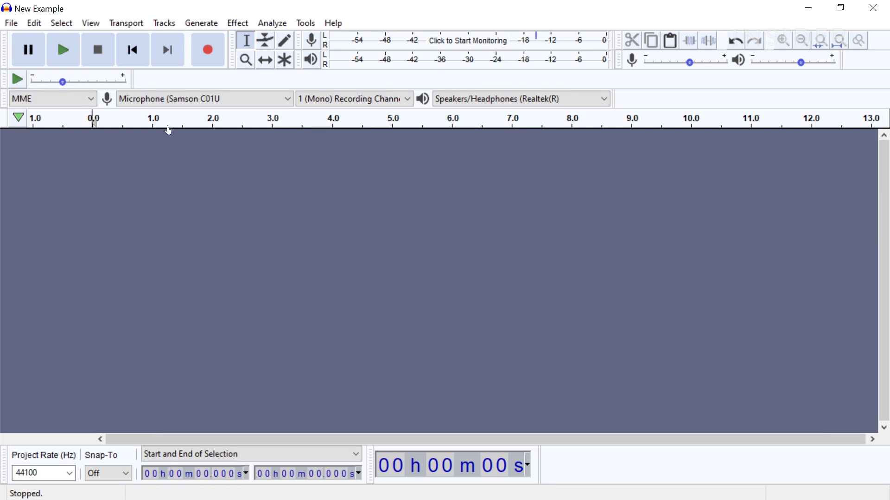
click(163, 24)
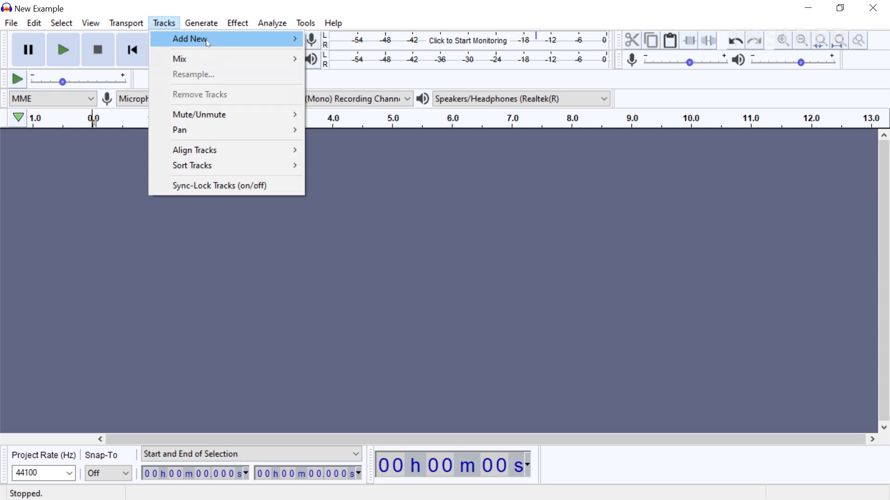
mouse_move(208, 43)
click(347, 39)
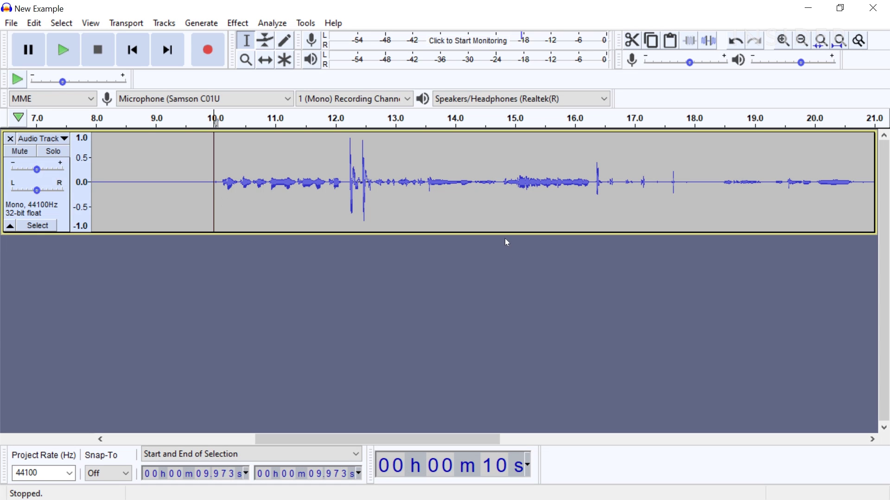
- Split the recorded audio clip at about 14.78 s and at about 12.19 s
click(501, 202)
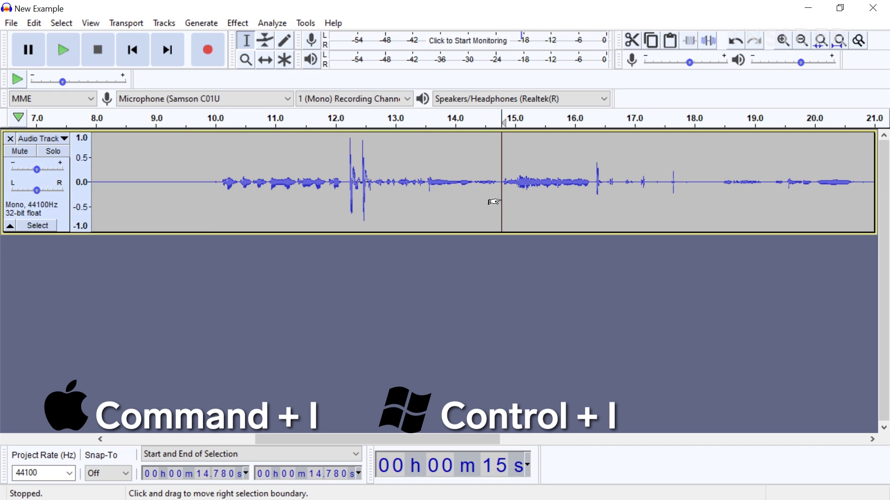
key(ctrl+i)
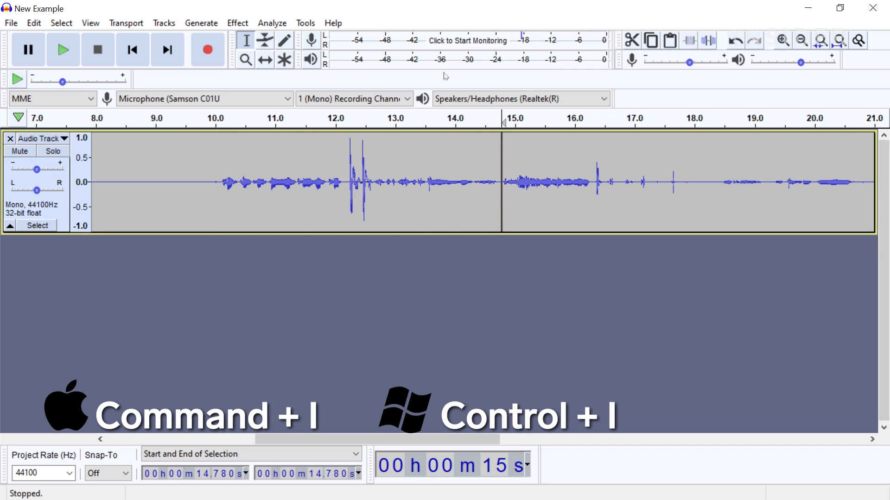
click(348, 185)
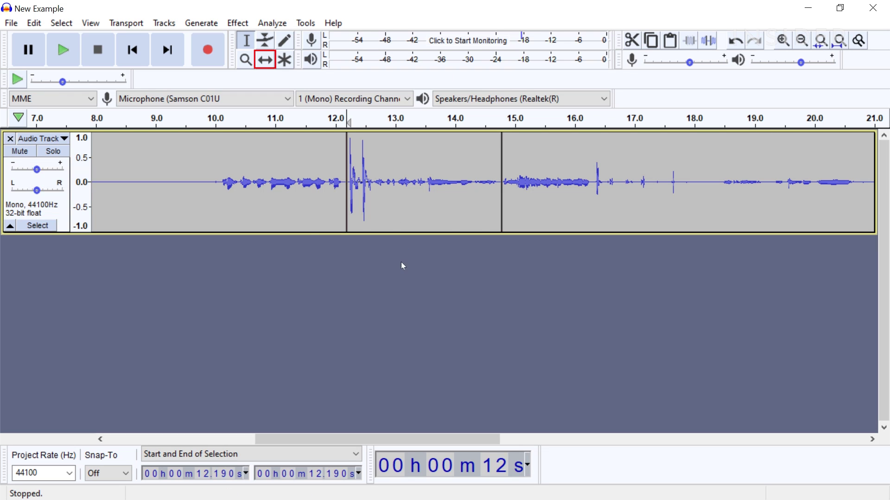
- With the Time Shift tool, move the last clip forward in time by about 1.6 s and the middle clip by about 0.8 s
click(265, 60)
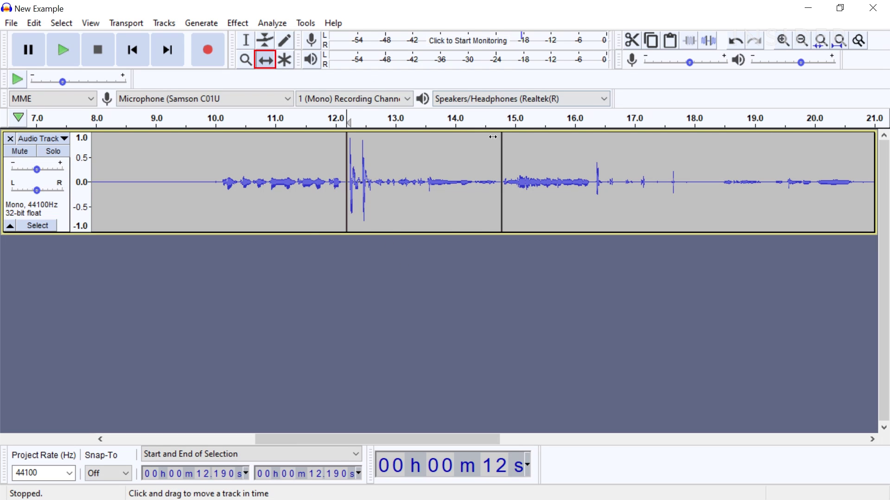
drag(521, 144, 621, 144)
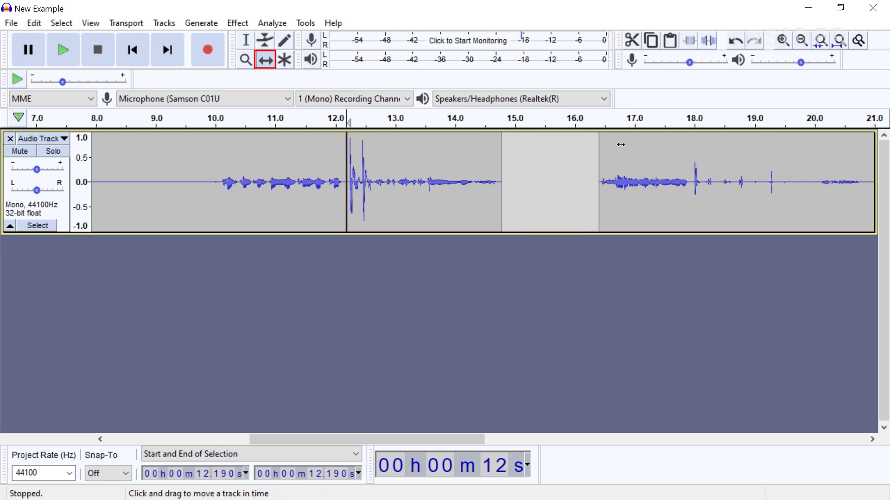
drag(424, 152, 473, 154)
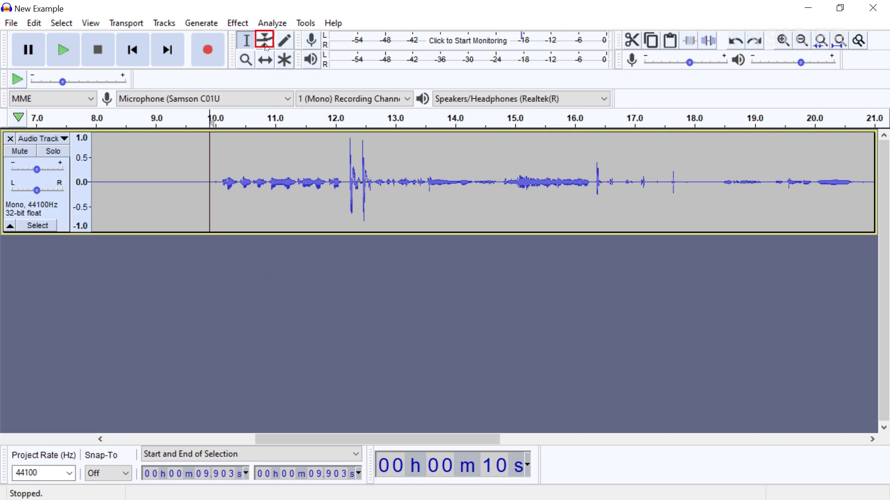
- Shape the track's volume with the Envelope tool, lowering the level slightly and adjusting control points between about 12.4 s and 15.4 s
click(265, 42)
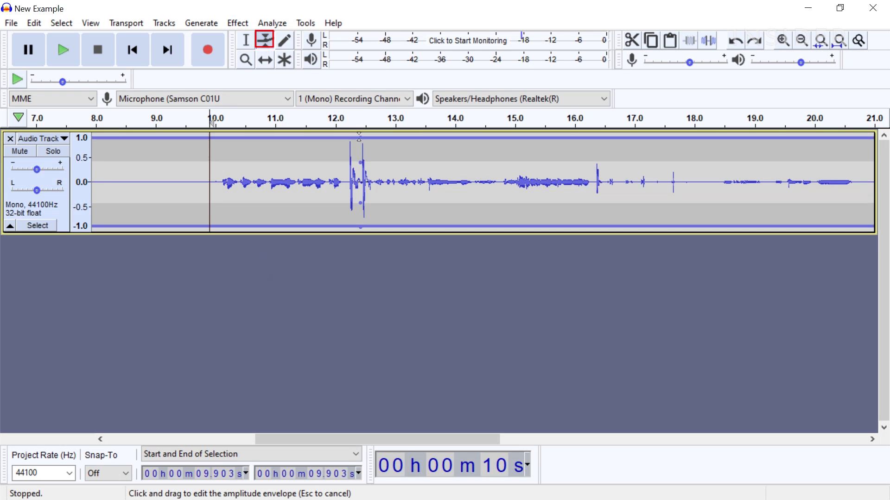
drag(358, 139, 358, 138)
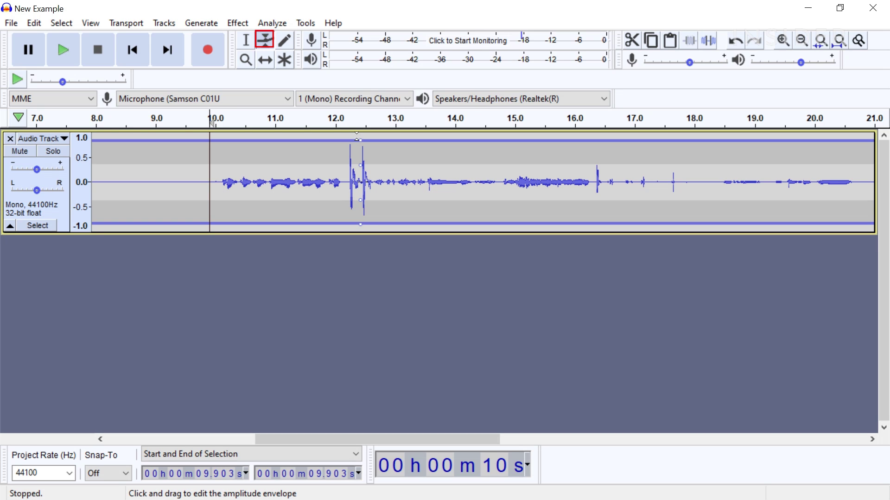
drag(419, 141, 420, 143)
click(460, 146)
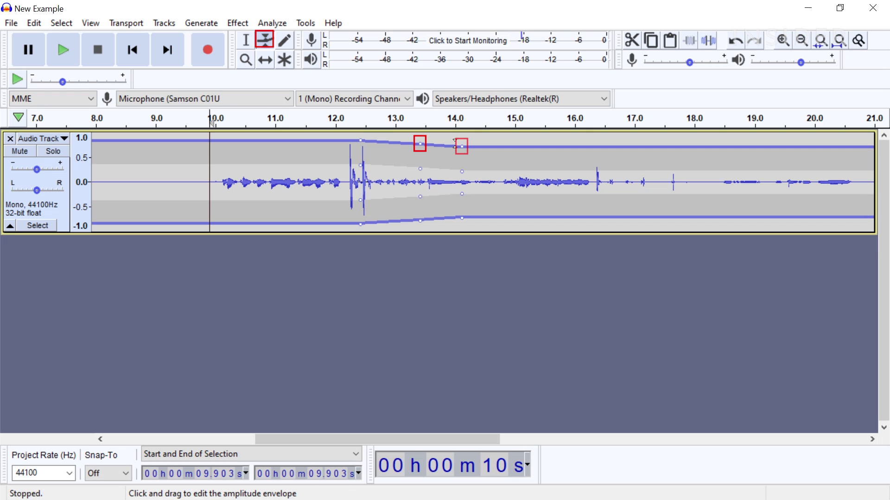
drag(530, 147, 542, 139)
drag(462, 147, 488, 149)
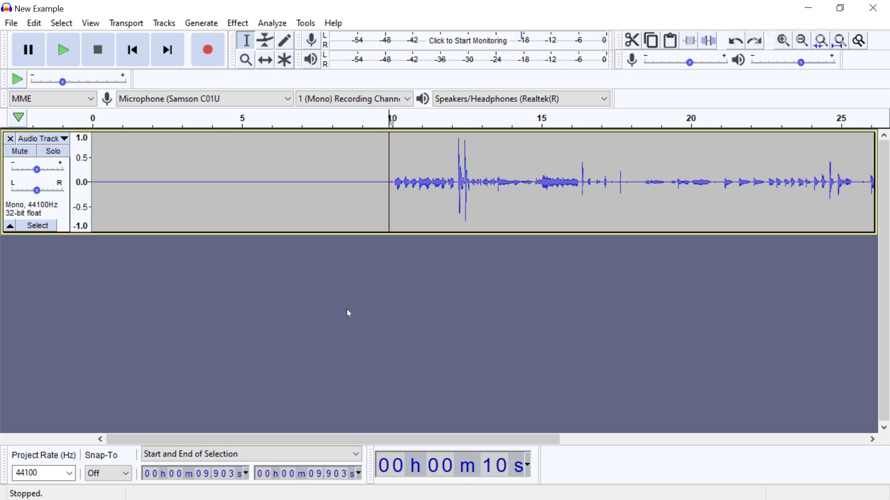
- Select the silent section from 0 to about 9.9 s and capture it as the noise profile for Noise Reduction
shift+click(93, 214)
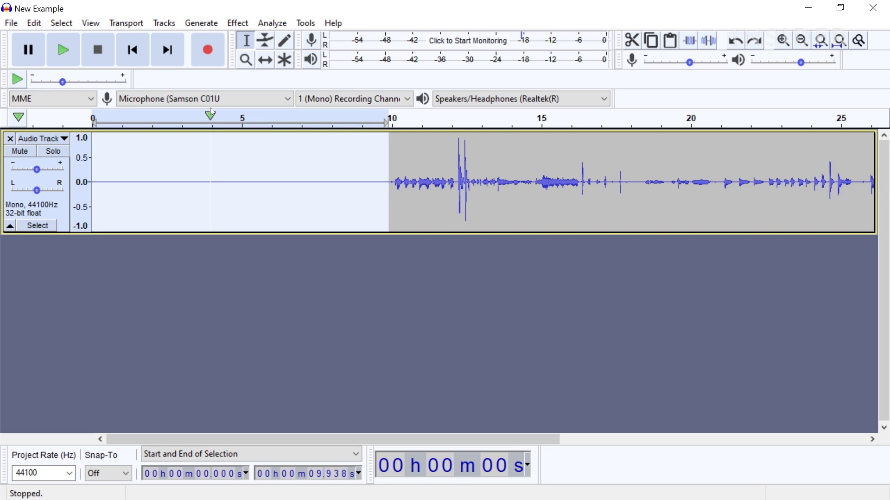
click(238, 23)
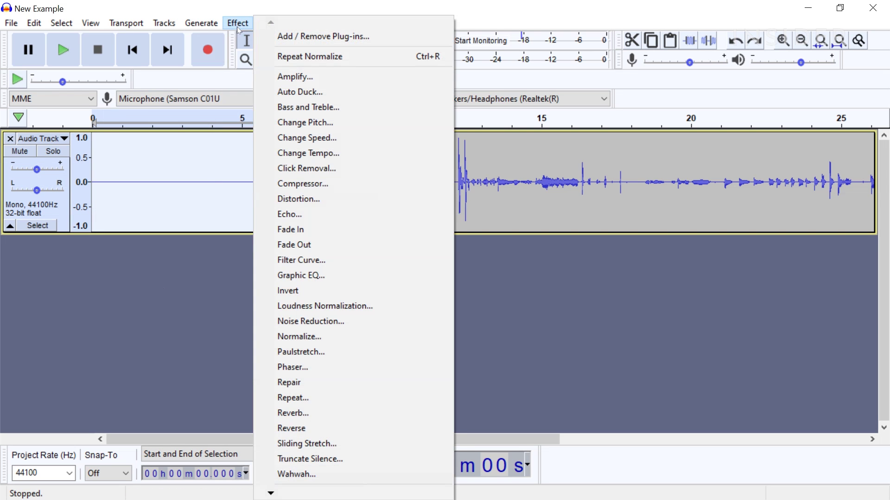
click(384, 321)
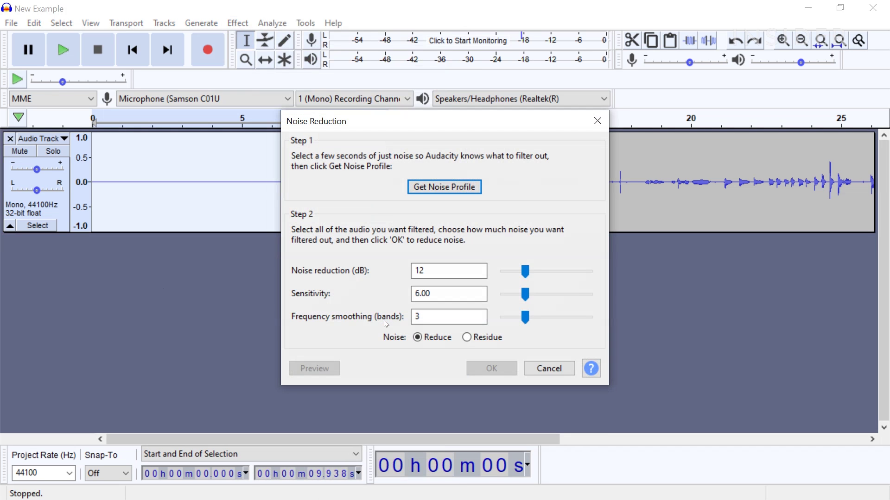
click(415, 188)
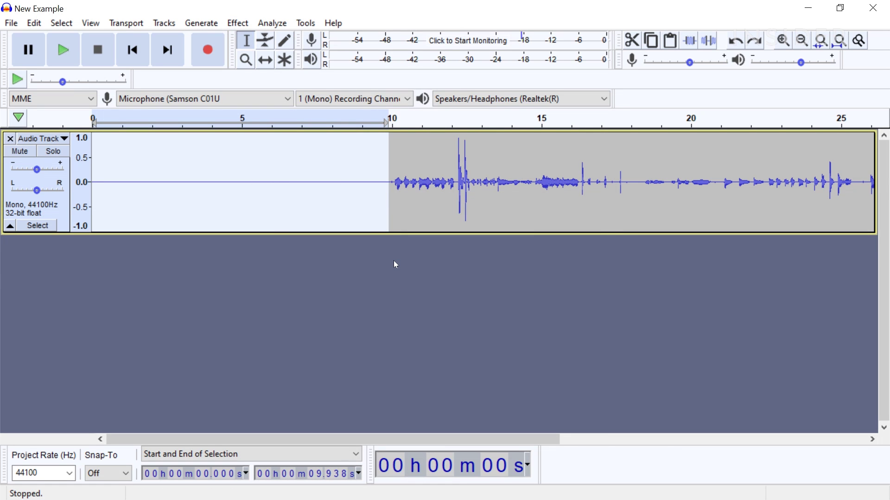
- Apply Noise Reduction to the entire track with 12 dB reduction, sensitivity 6.00 and 3 frequency smoothing bands
key(ctrl+a)
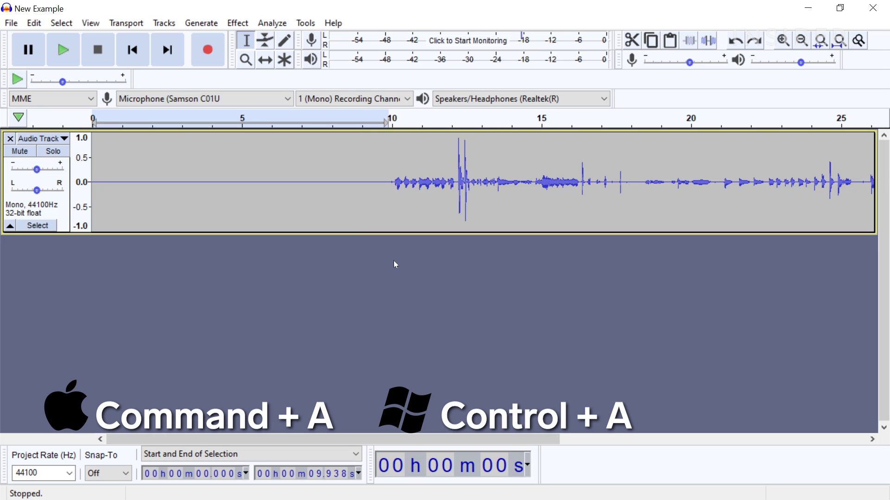
key(ctrl+a)
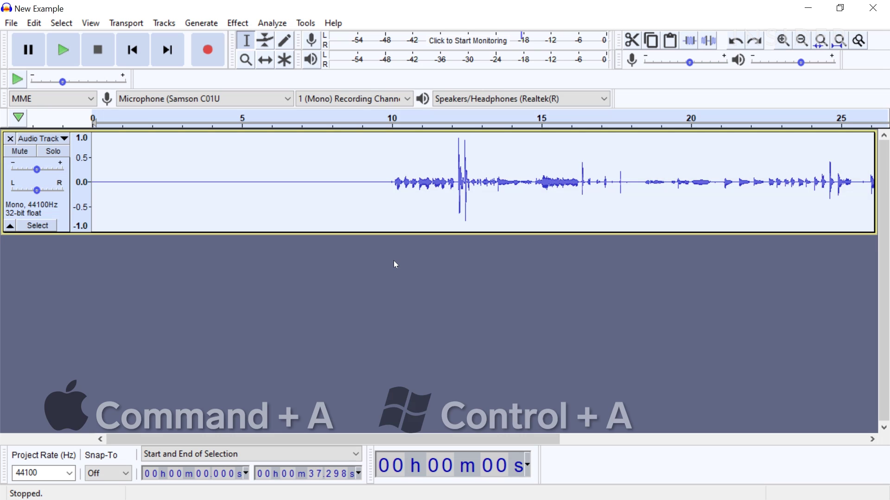
click(248, 26)
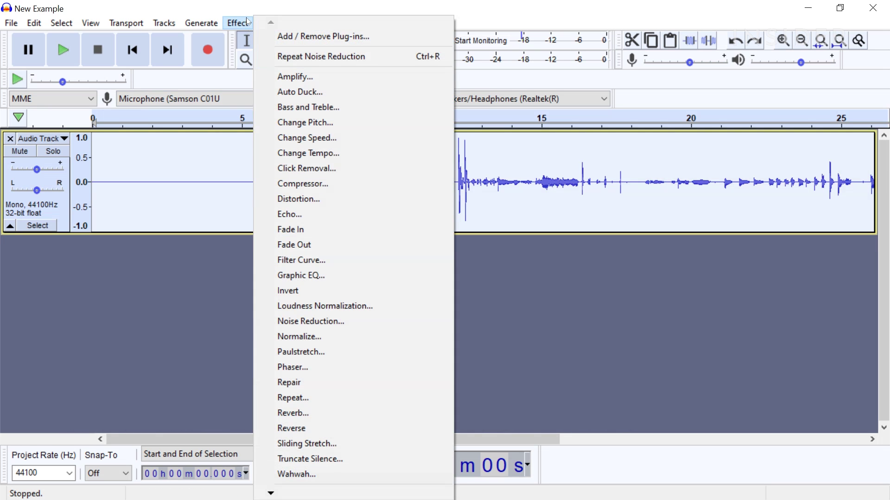
click(367, 322)
click(492, 370)
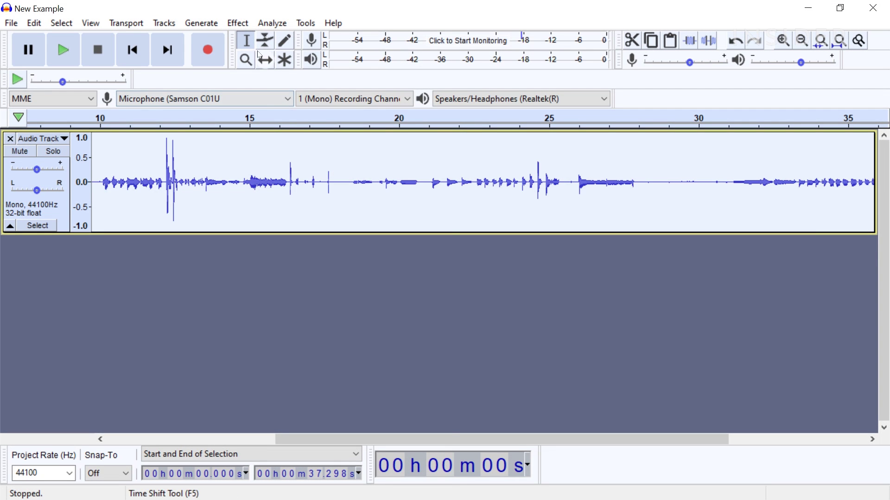
- Apply the Filter Curve EQ to the whole track using the Bass Boost factory preset, then clear the selection
click(238, 23)
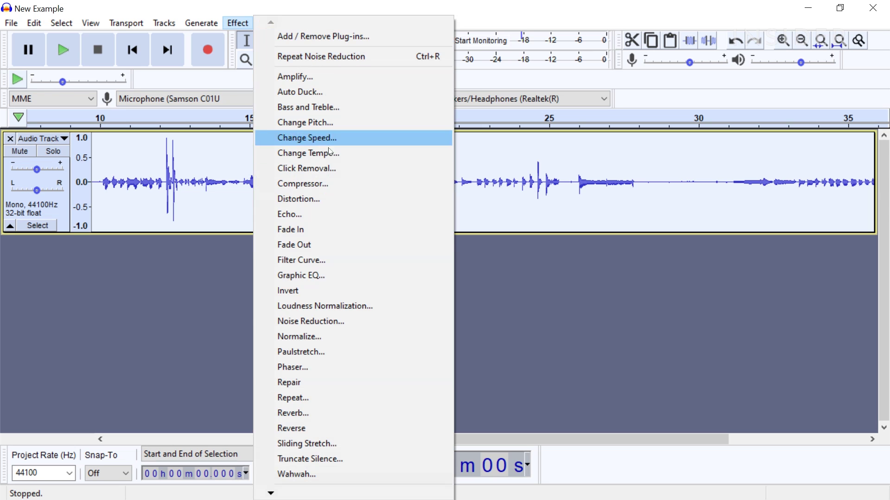
click(368, 259)
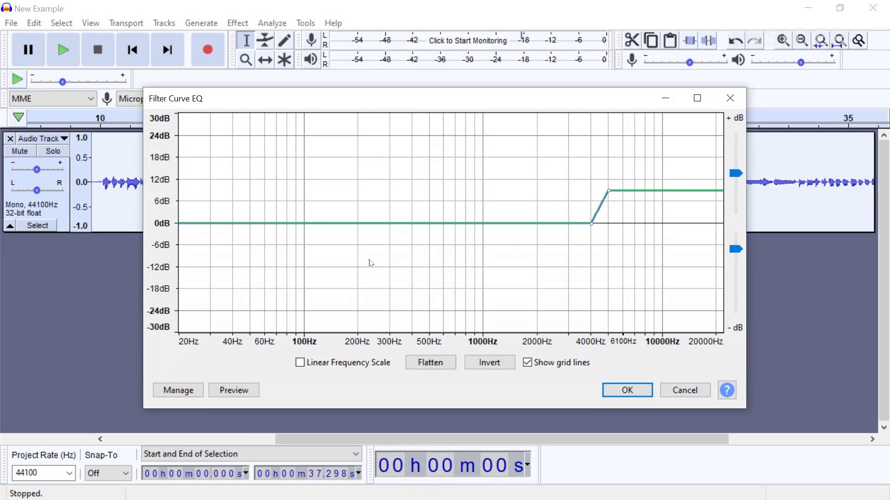
click(197, 394)
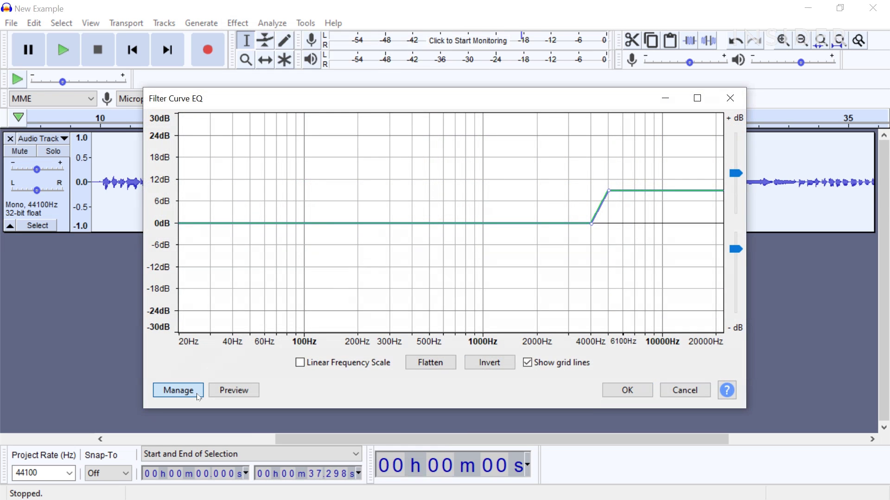
mouse_move(227, 315)
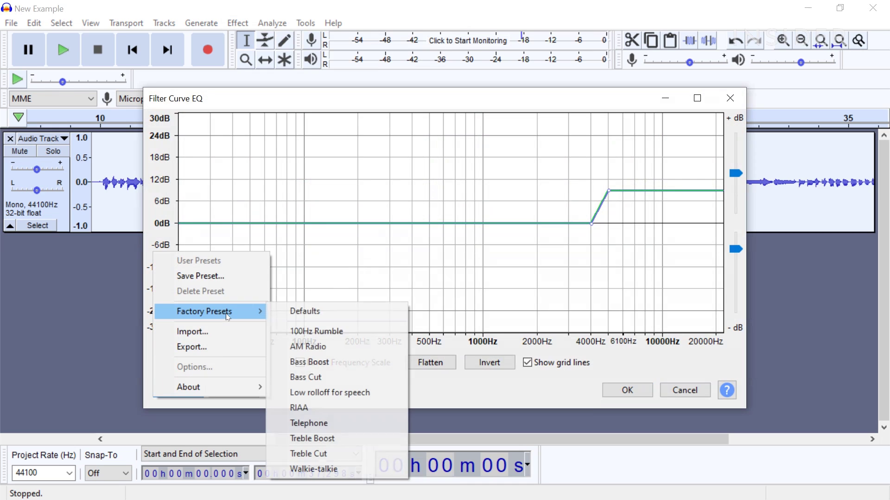
click(335, 362)
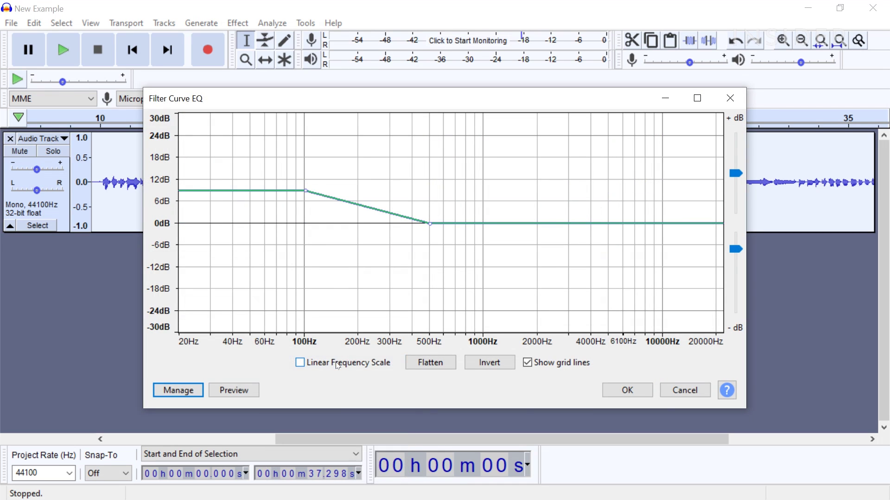
click(627, 391)
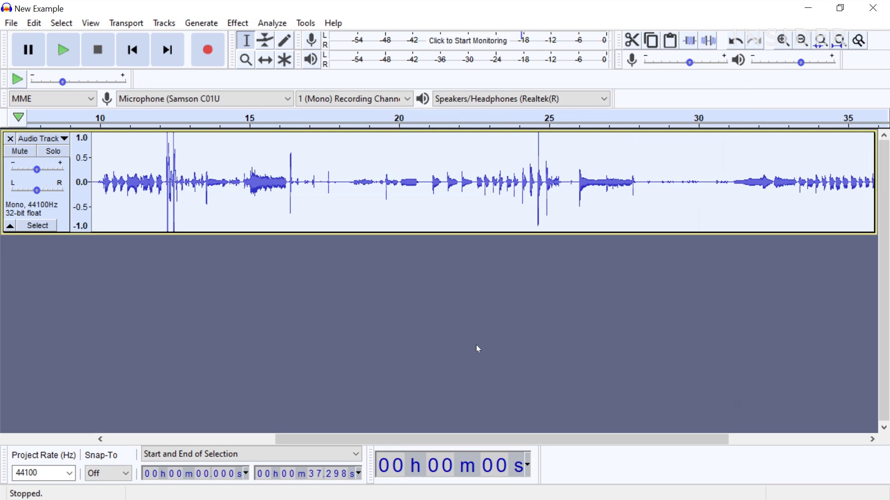
click(476, 345)
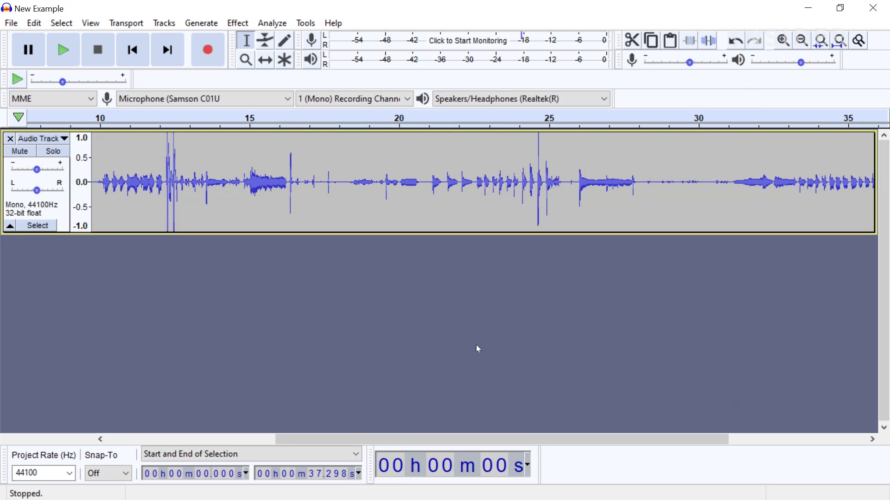
- Apply the Filter Curve EQ with the Treble Boost factory preset to the entire track
key(ctrl+a)
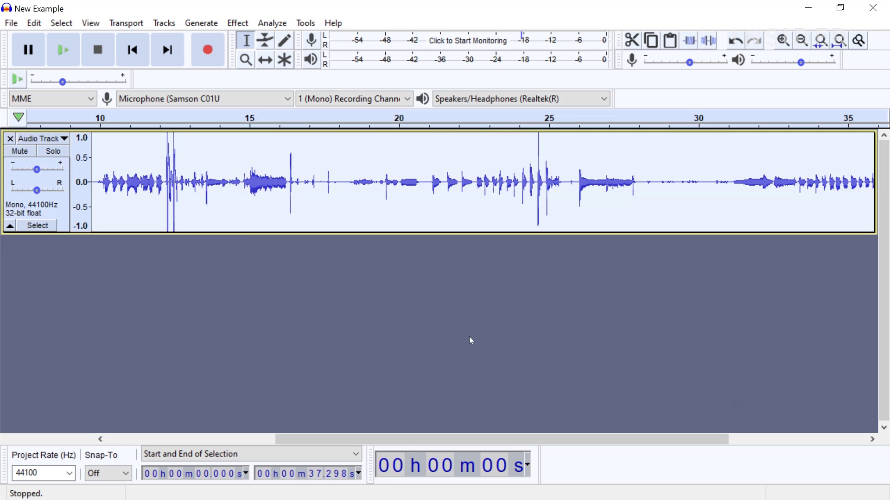
click(238, 24)
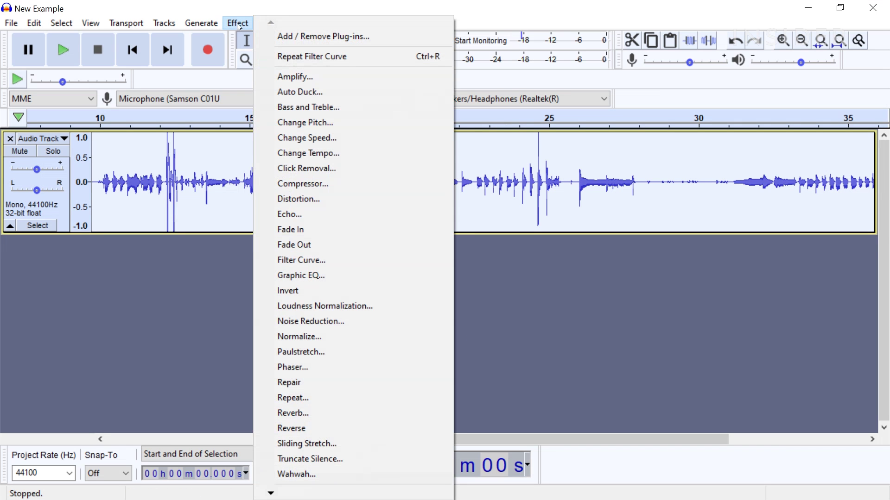
click(373, 258)
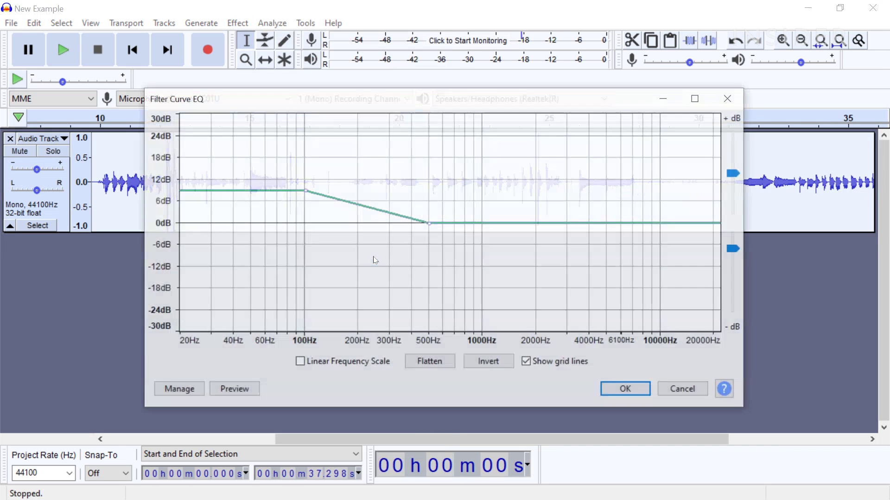
click(181, 390)
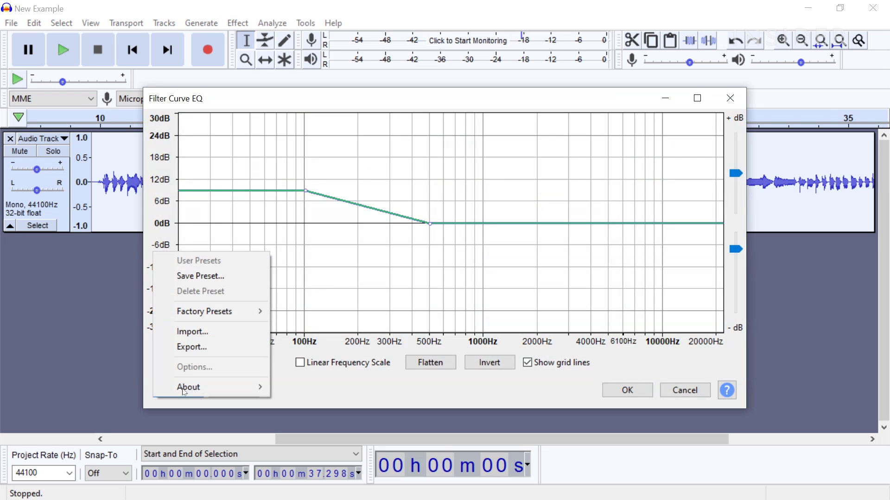
mouse_move(219, 310)
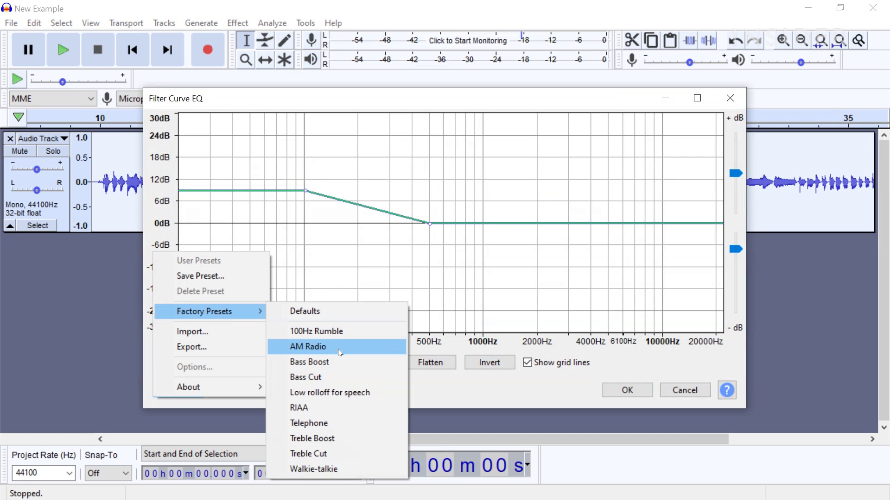
click(365, 438)
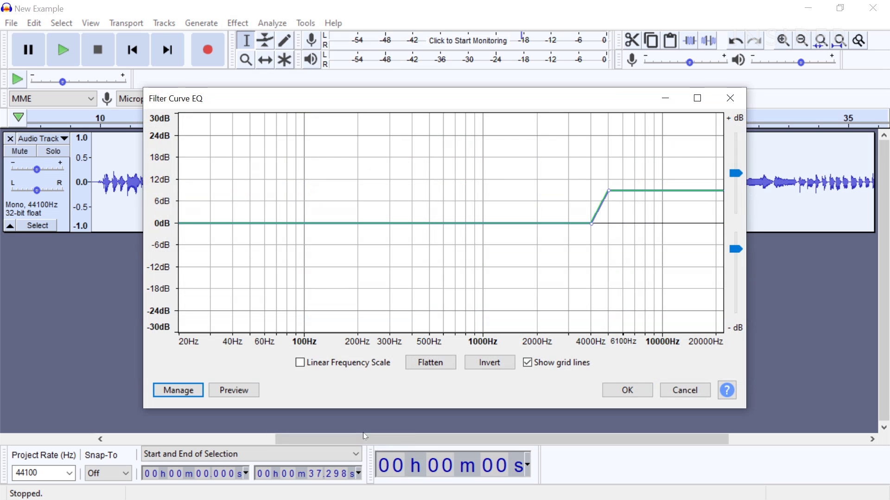
click(620, 391)
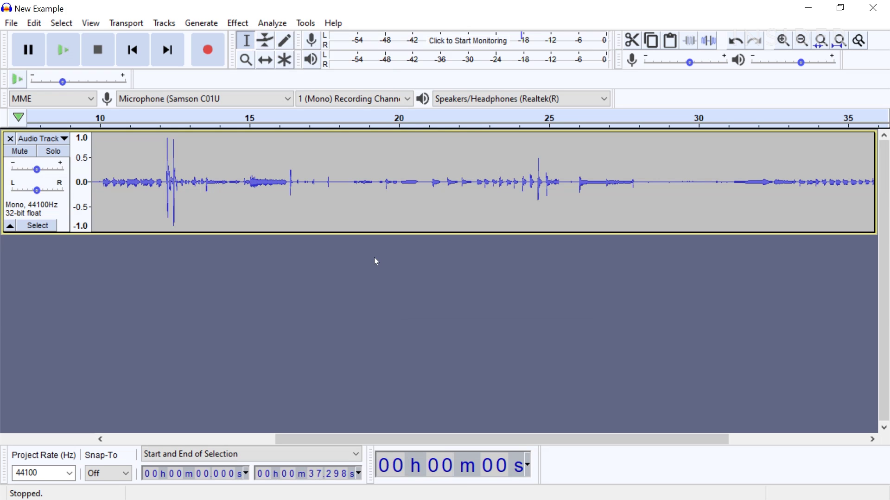
- Compress the entire track with a -27 dB threshold, -50 dB noise floor, 2:1 ratio and make-up gain for 0 dB
key(ctrl+a)
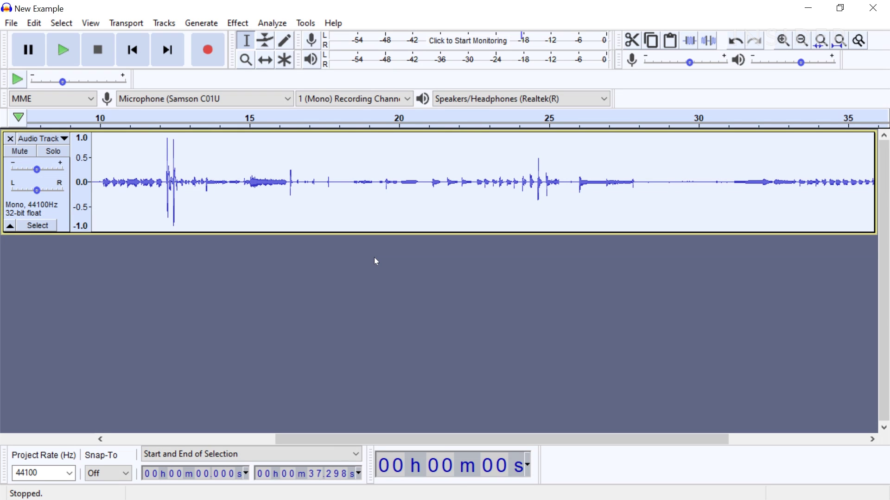
click(238, 23)
click(309, 184)
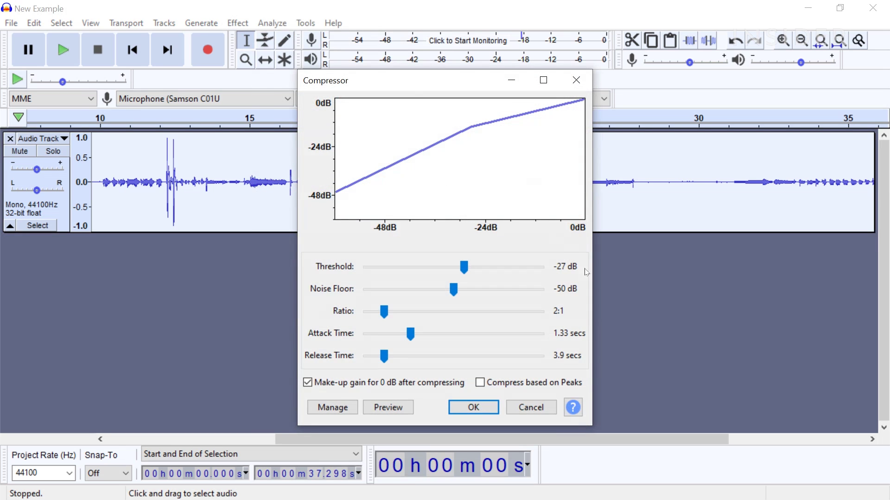
click(496, 407)
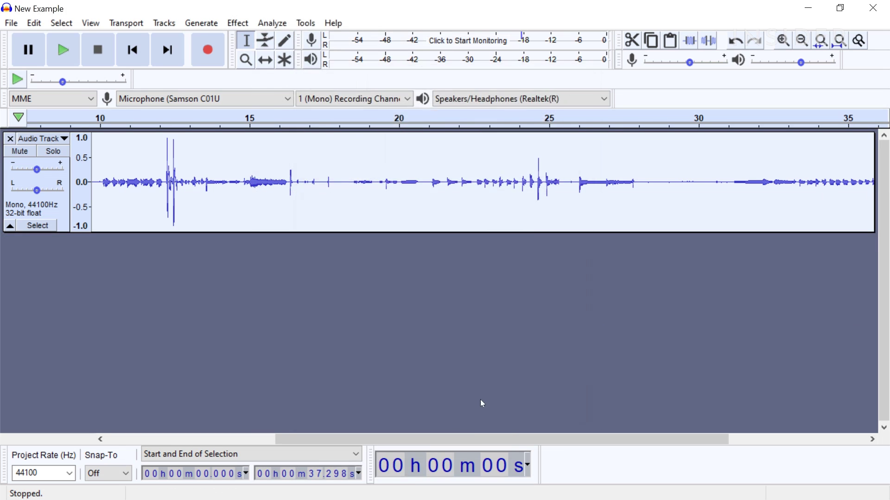
click(498, 302)
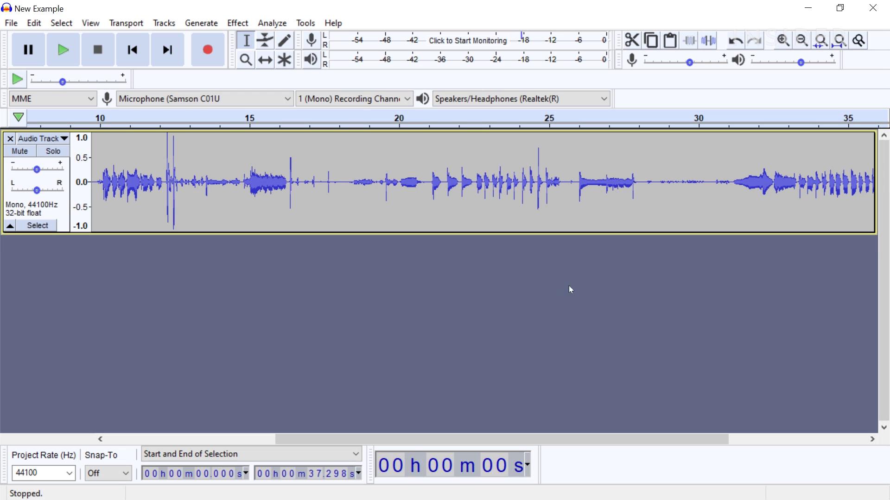
- Select the entire track and apply the Normalize effect to it
key(ctrl+a)
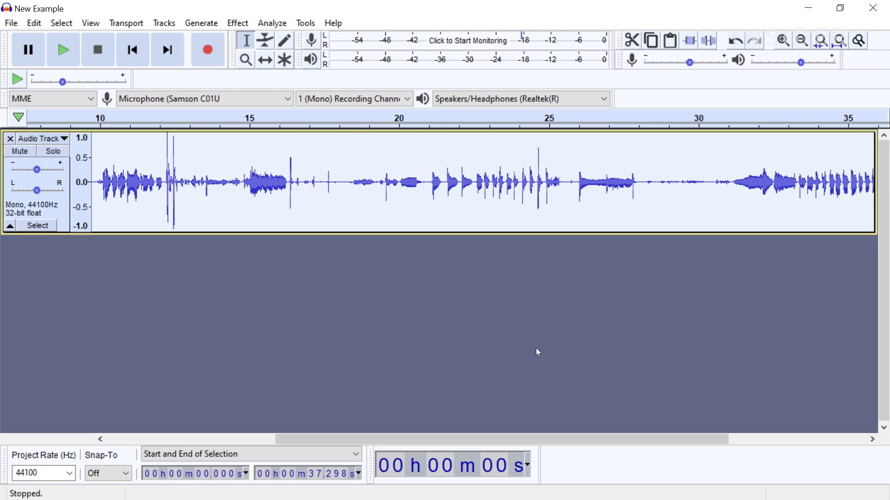
click(238, 23)
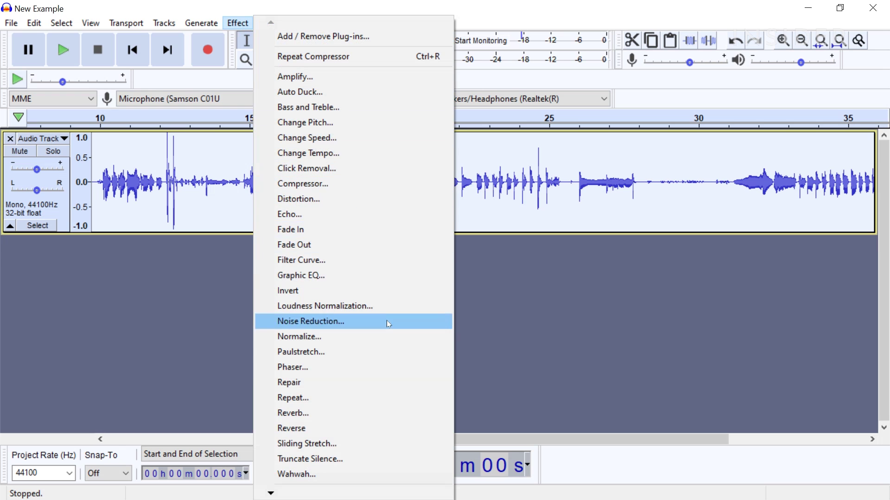
click(391, 337)
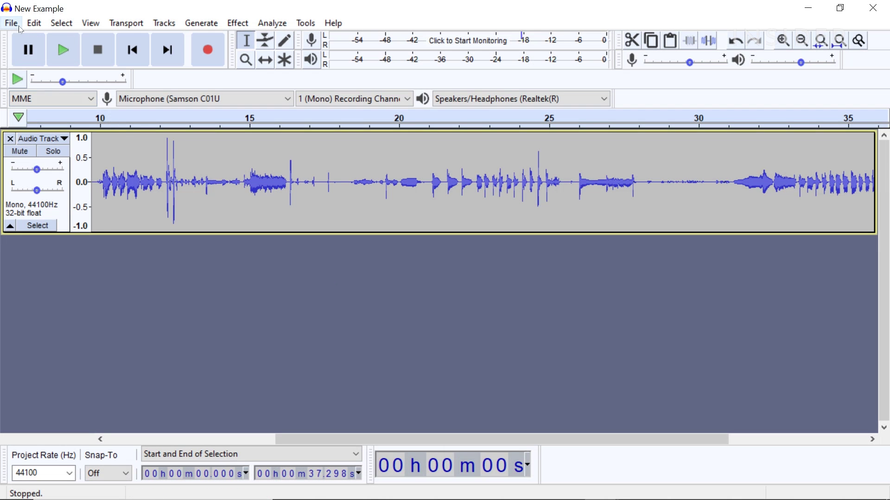
- Export the audio as an MP3 named New Example in the Audacity folder at Standard, 170-210 kbps quality, with empty metadata tags
click(14, 25)
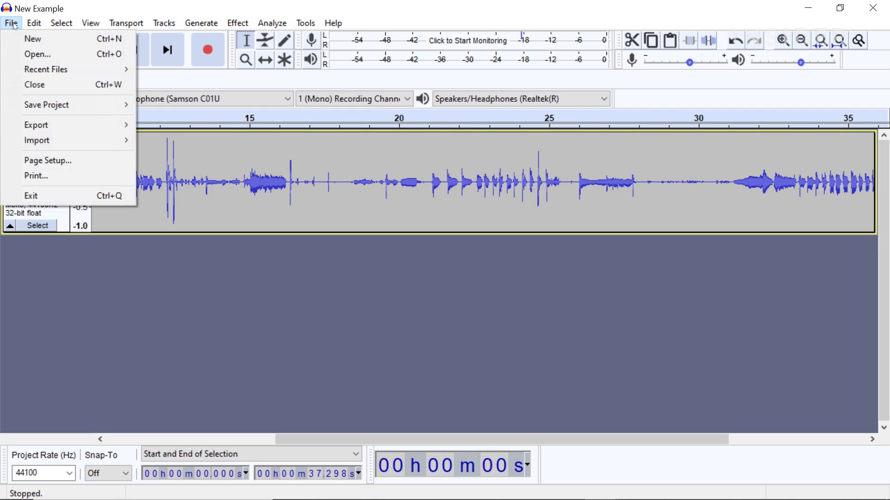
mouse_move(71, 124)
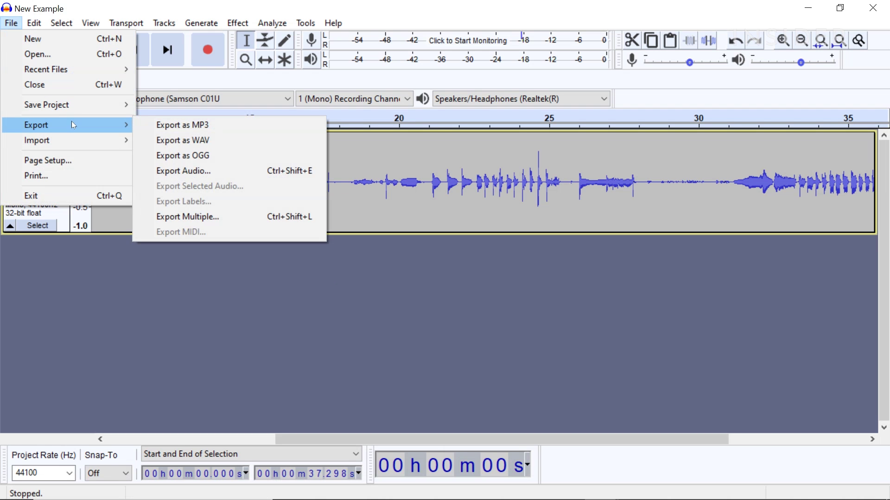
click(149, 125)
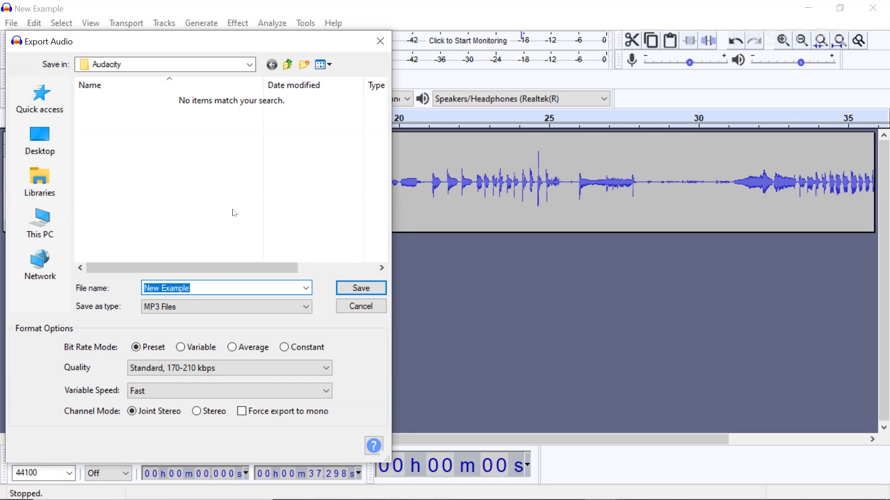
click(256, 287)
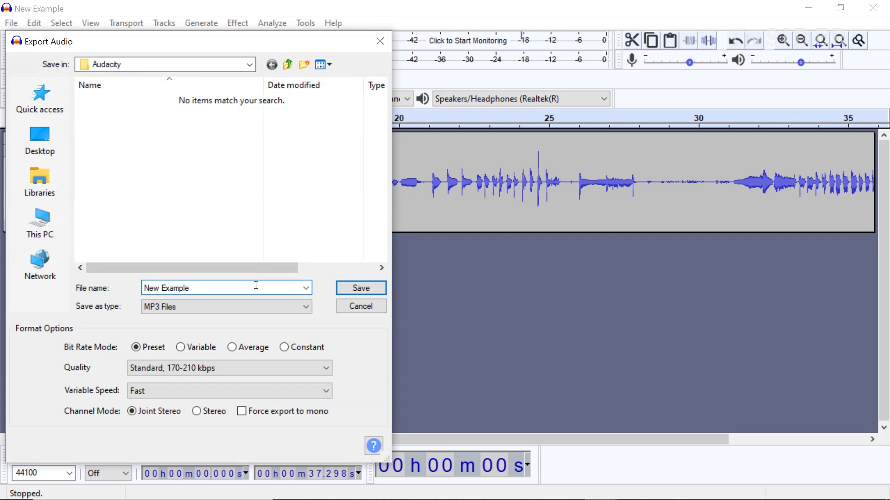
click(303, 307)
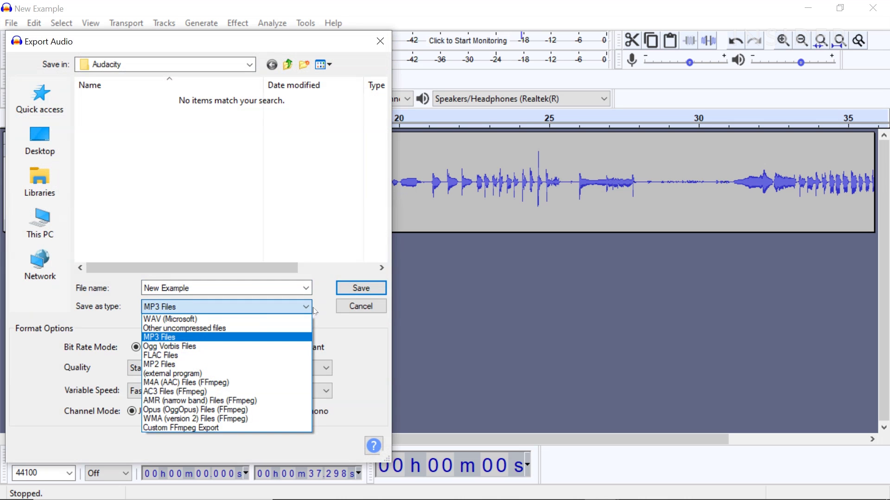
click(355, 333)
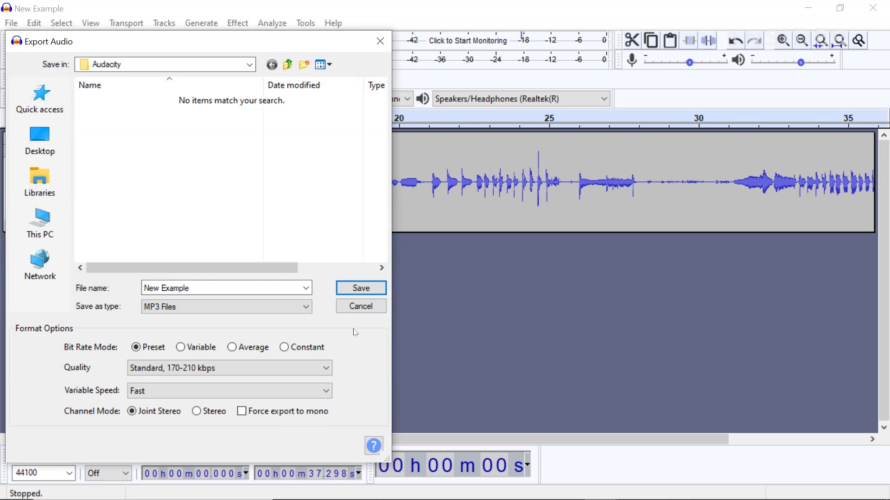
click(326, 368)
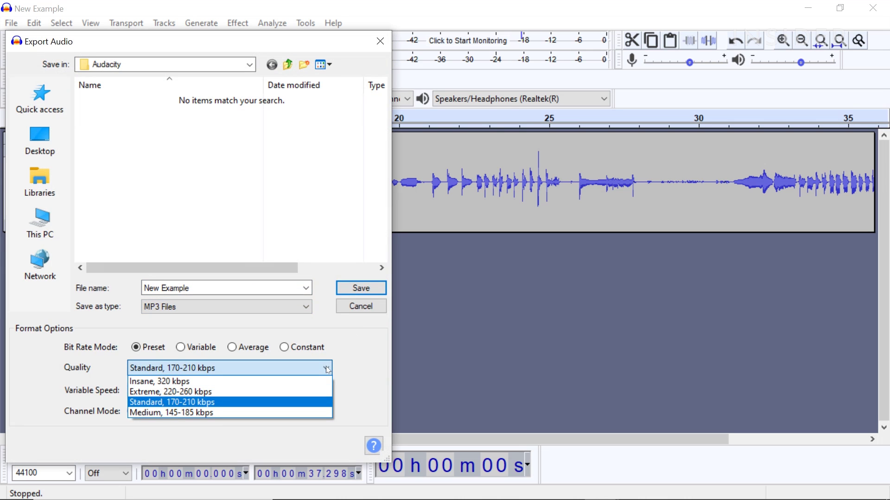
click(361, 367)
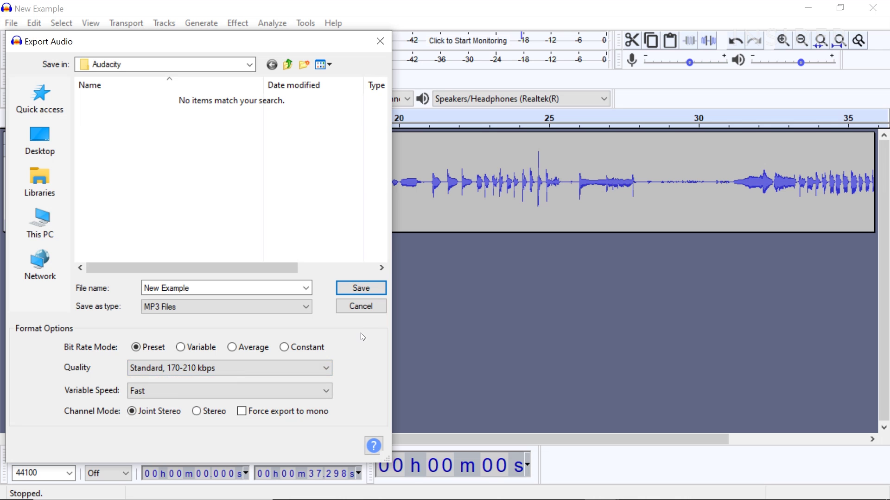
click(361, 289)
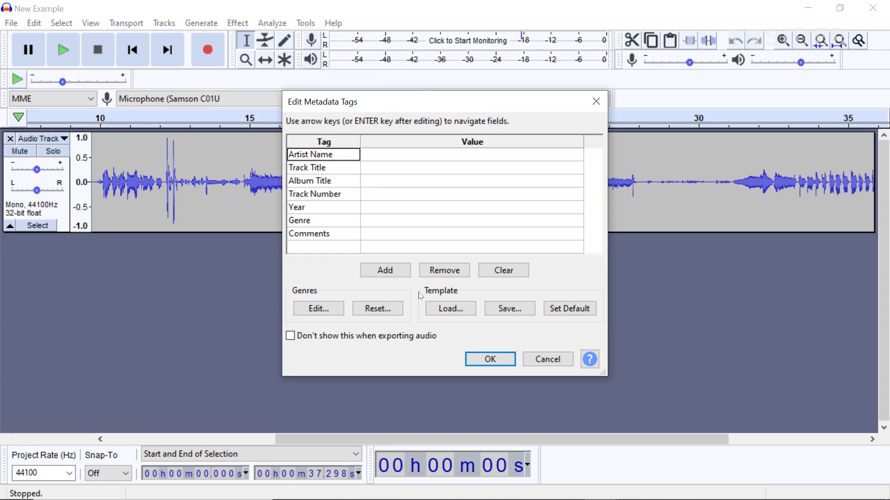
click(491, 359)
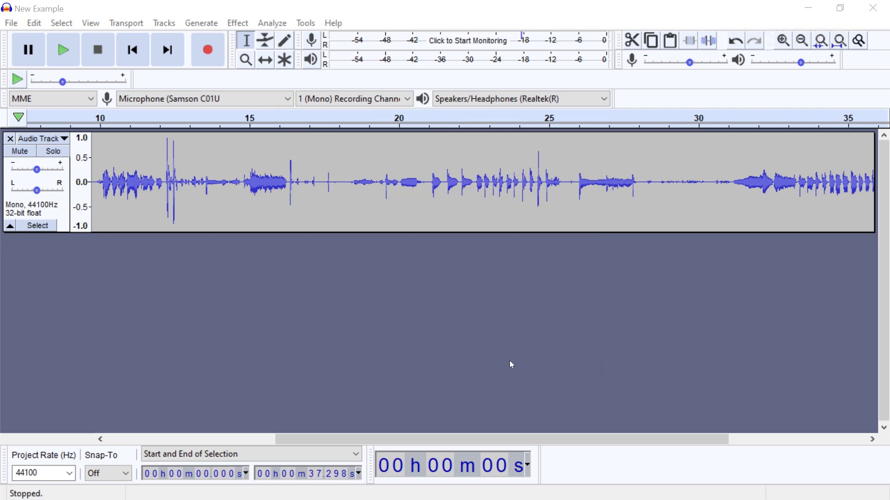